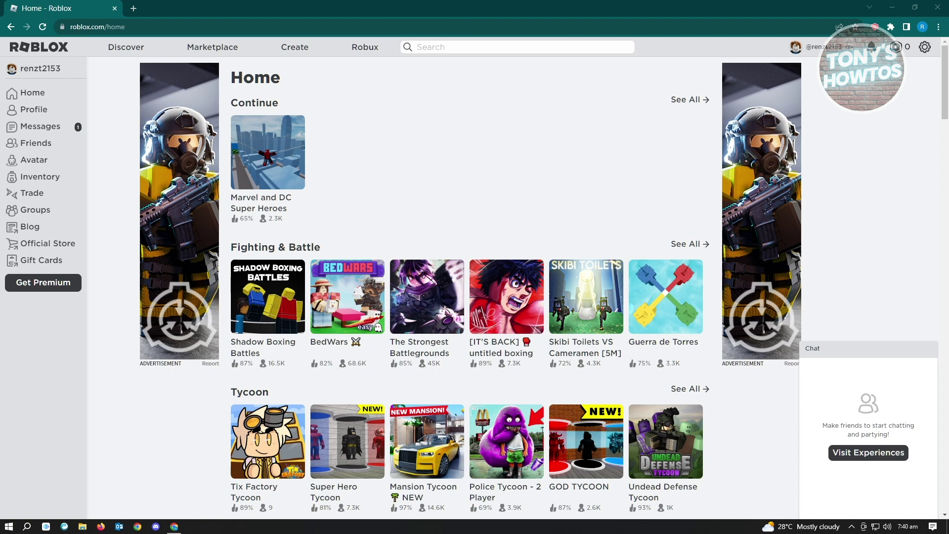
Step: Bring up Run from the search's recent items, centre it, and check the %localappdata% path in the Open field
click(26, 528)
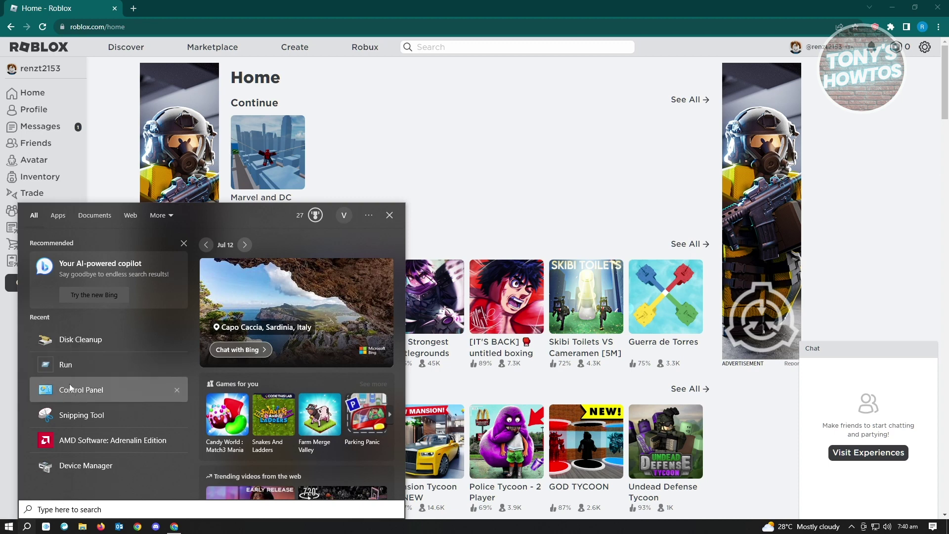
click(67, 369)
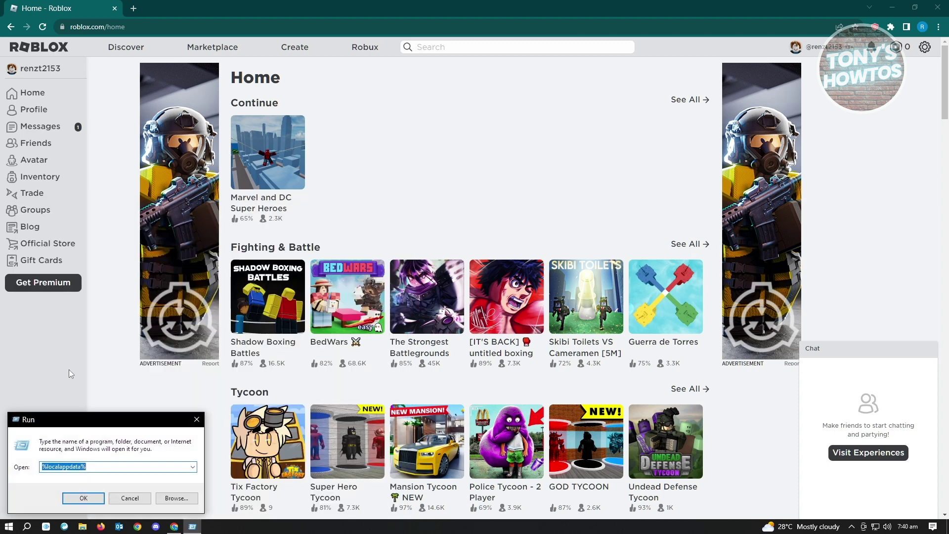
click(138, 424)
drag(138, 424, 493, 159)
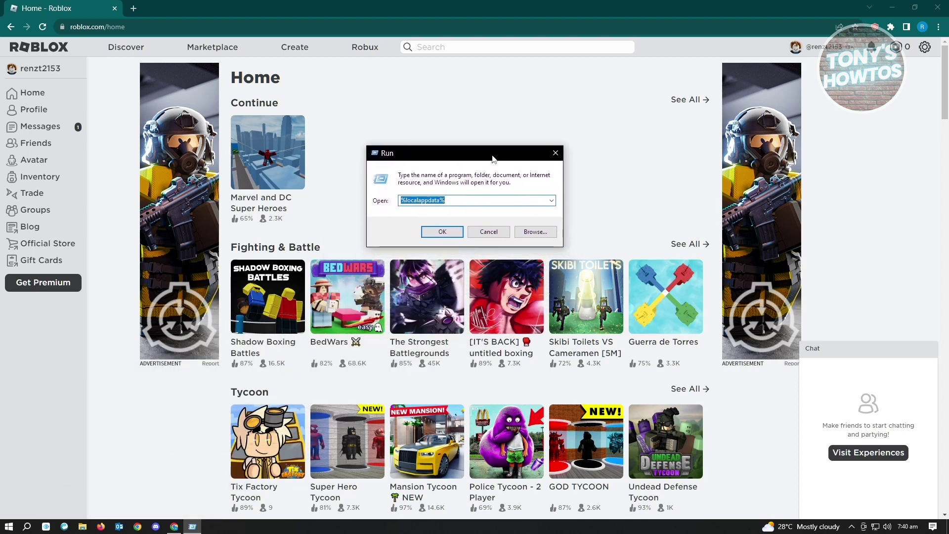
click(455, 201)
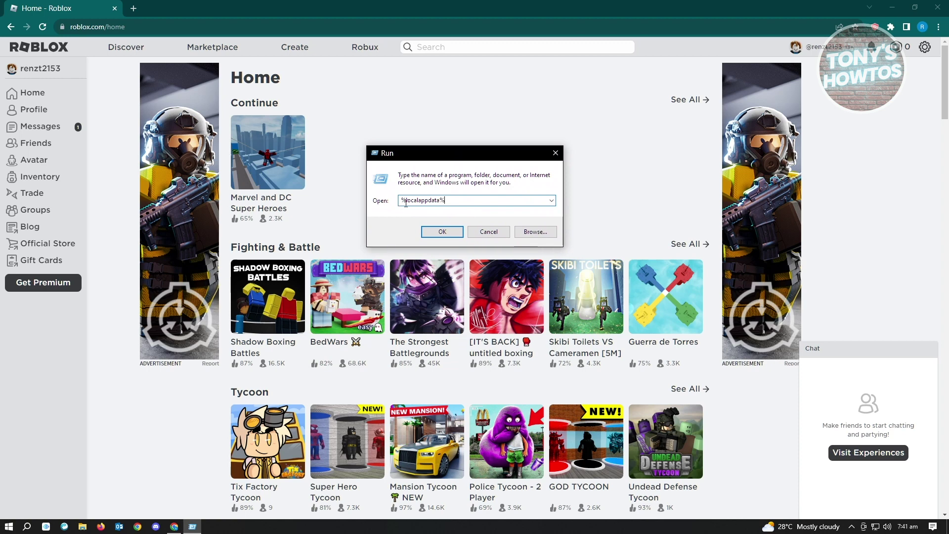
drag(407, 201, 430, 201)
click(452, 198)
Step: Run %localappdata%, scroll AppData\Local down to the Roblox folder, and bring up its context menu
click(453, 231)
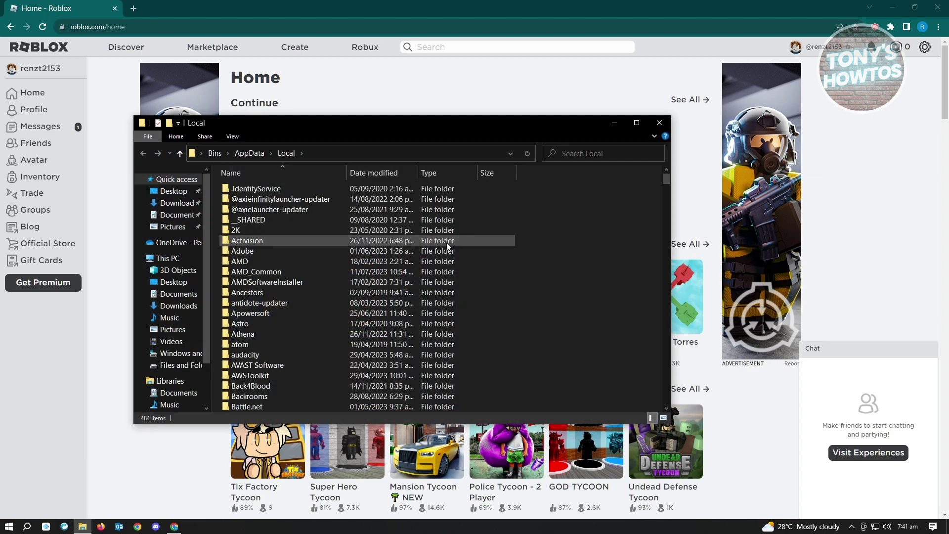
drag(388, 131, 413, 113)
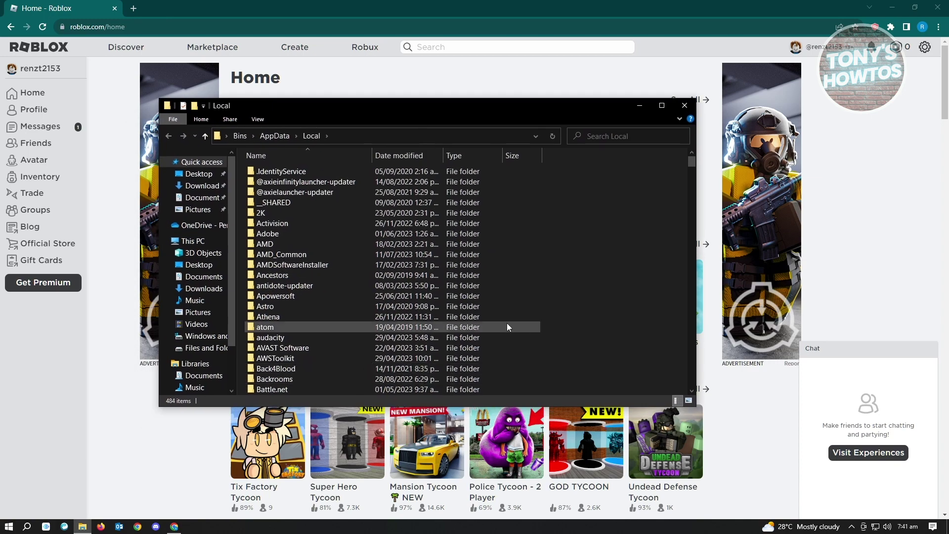
scroll(588, 259, down, 20)
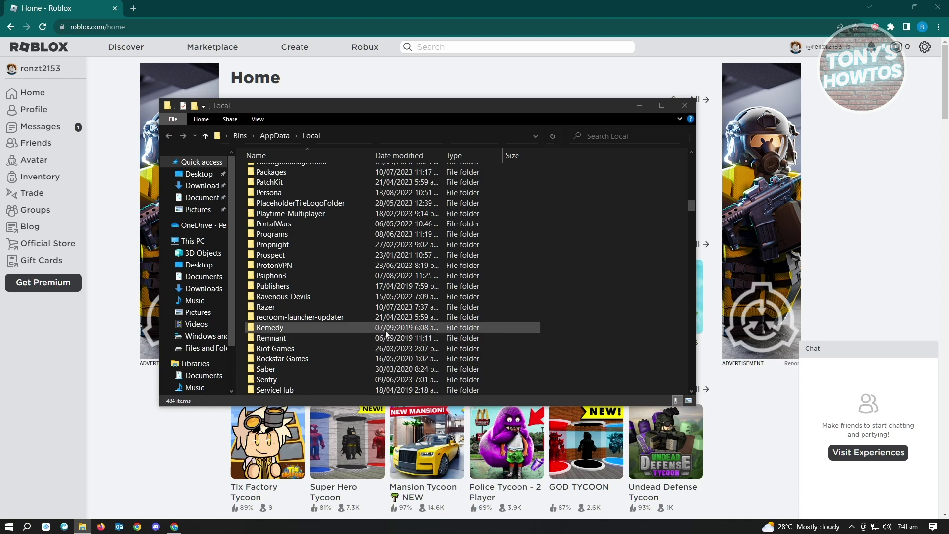
scroll(388, 333, down, 1)
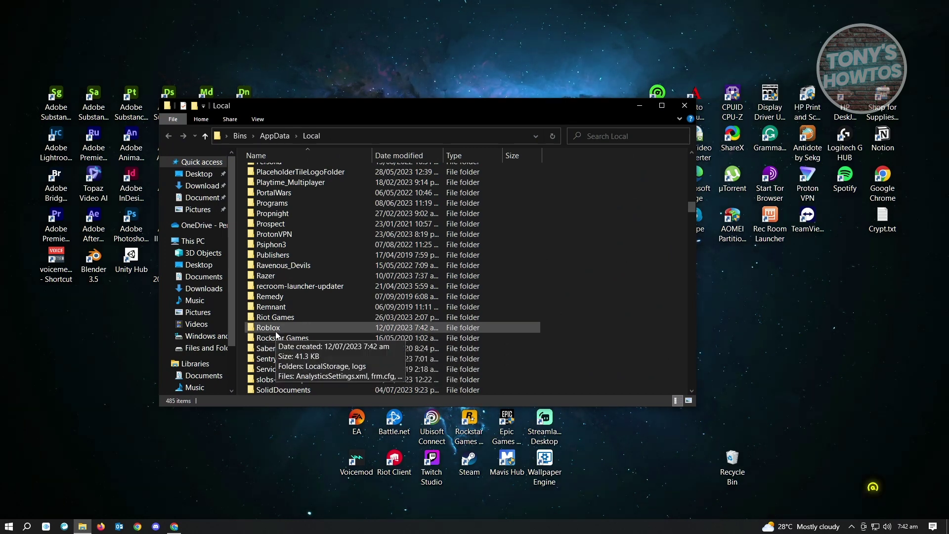
right_click(278, 327)
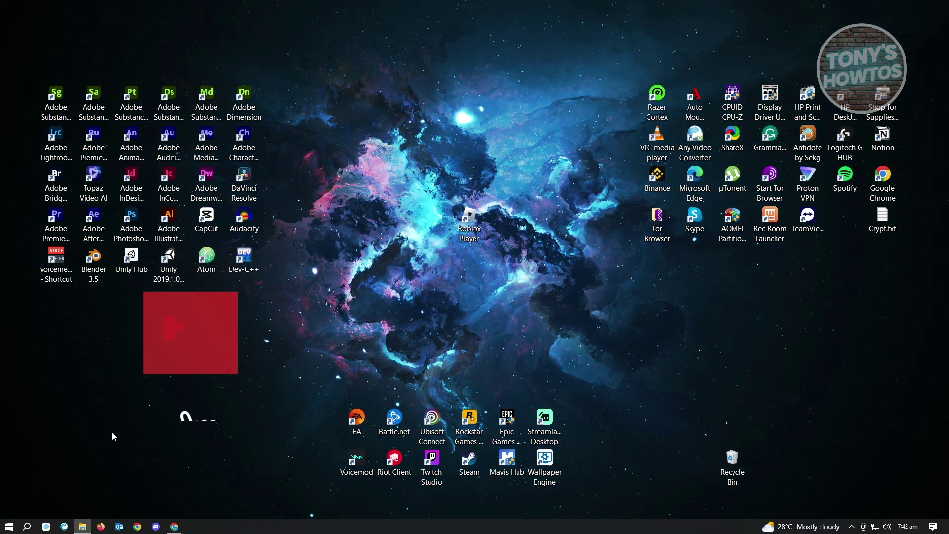
Step: Open the Apps & features page in Windows Settings from the Start menu
click(9, 525)
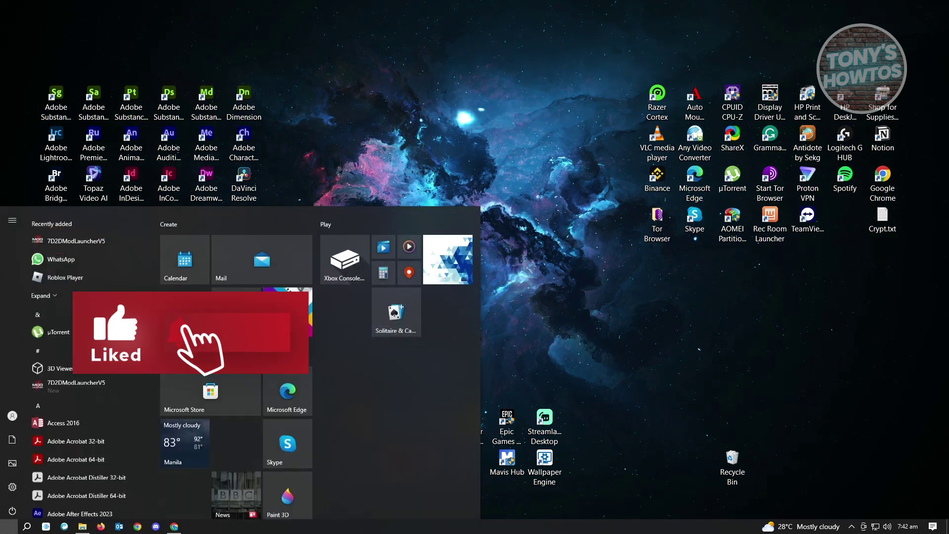
click(12, 483)
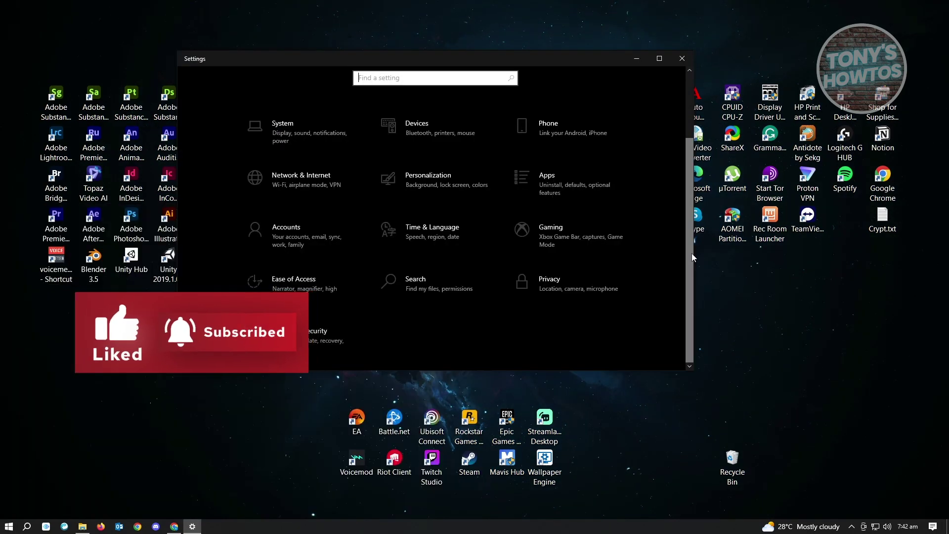
click(548, 187)
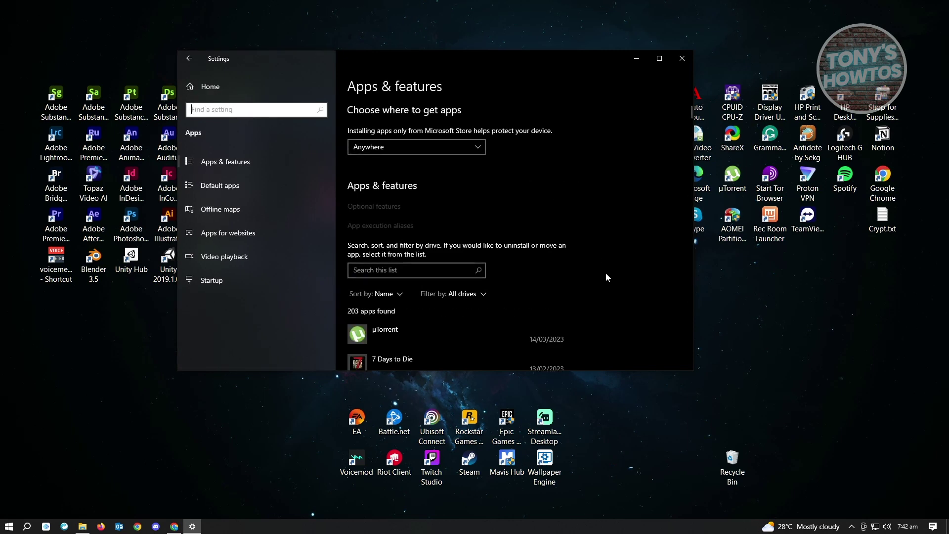
Step: Scroll the installed apps list to Roblox Player and reveal its Uninstall button
scroll(607, 274, down, 5)
scroll(608, 279, down, 15)
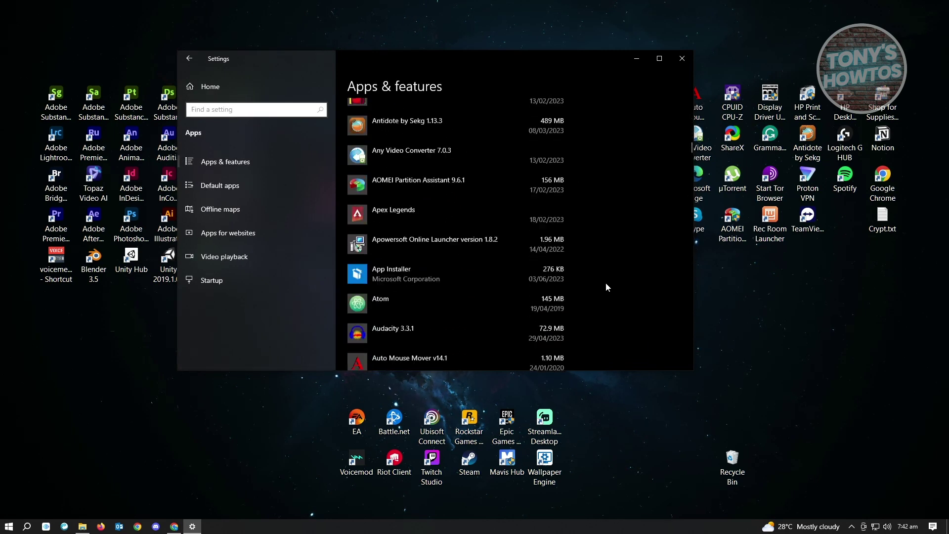
scroll(606, 284, down, 20)
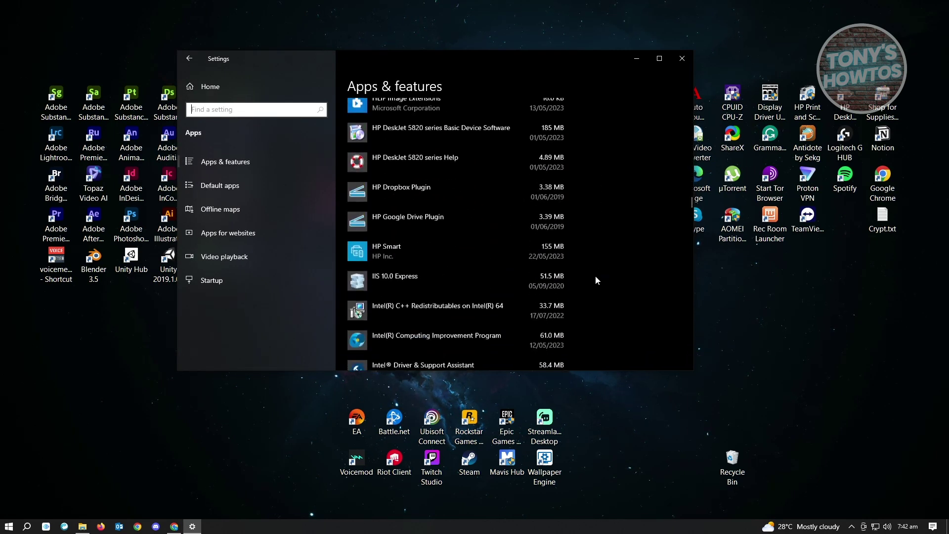
scroll(595, 281, down, 20)
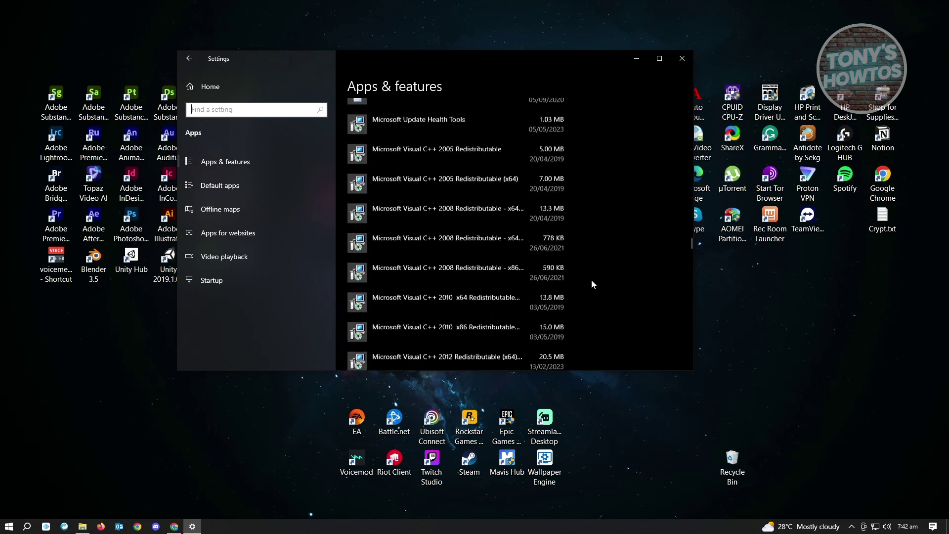
scroll(590, 285, down, 20)
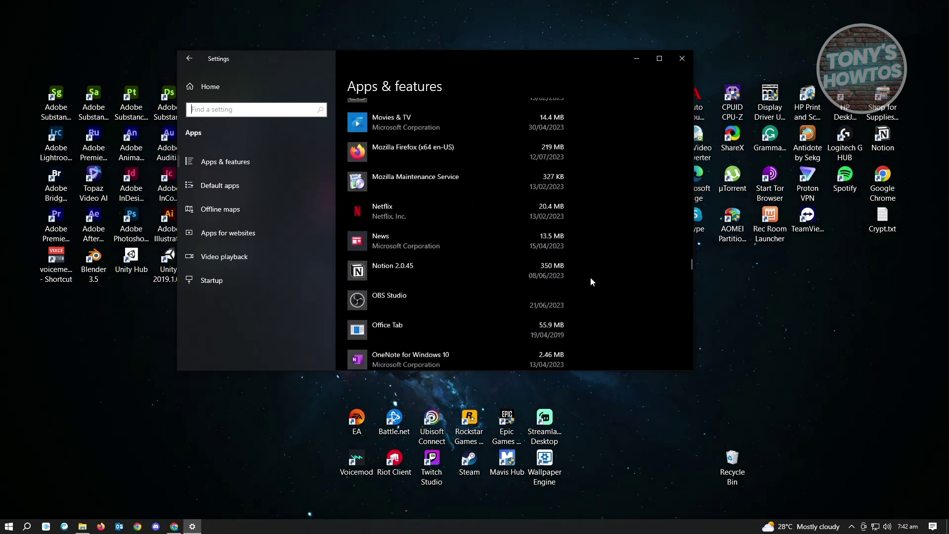
scroll(590, 281, down, 6)
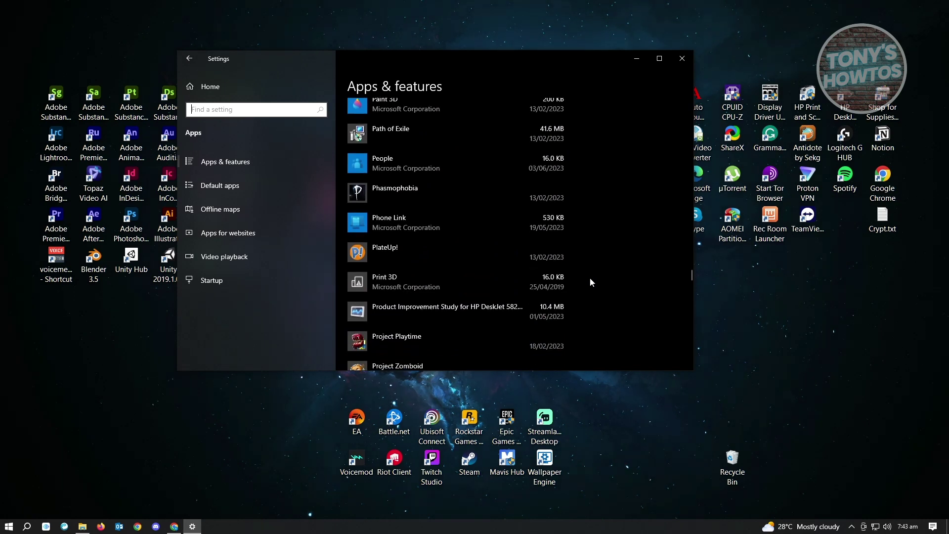
scroll(591, 279, down, 4)
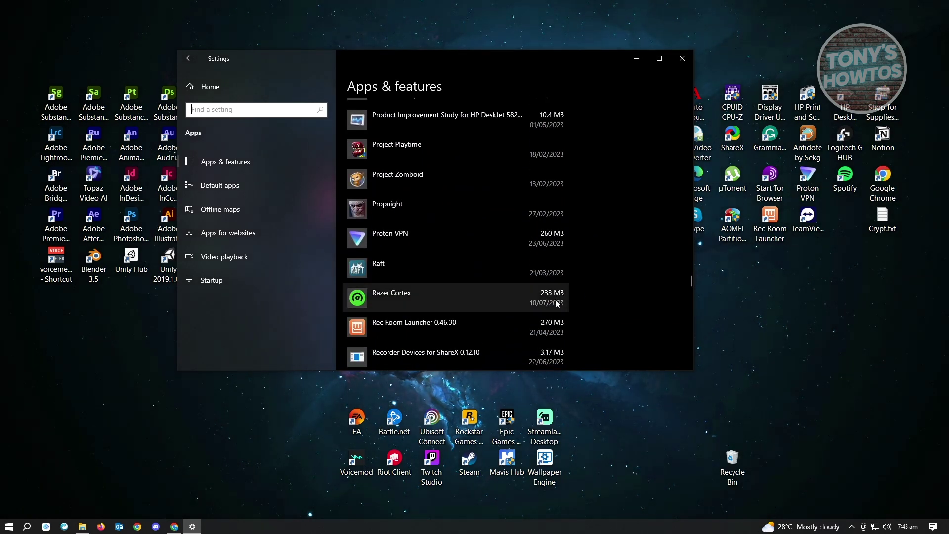
scroll(559, 297, down, 3)
scroll(550, 304, down, 2)
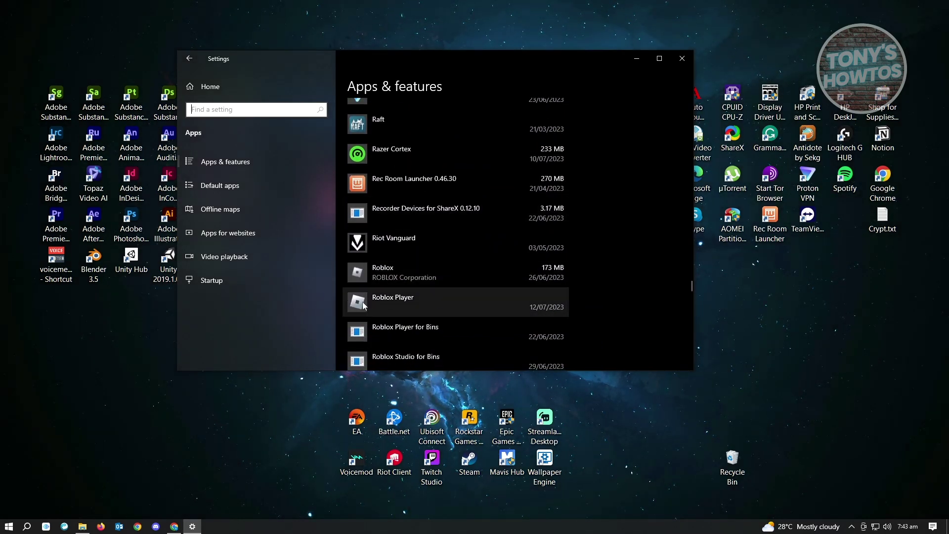
click(417, 304)
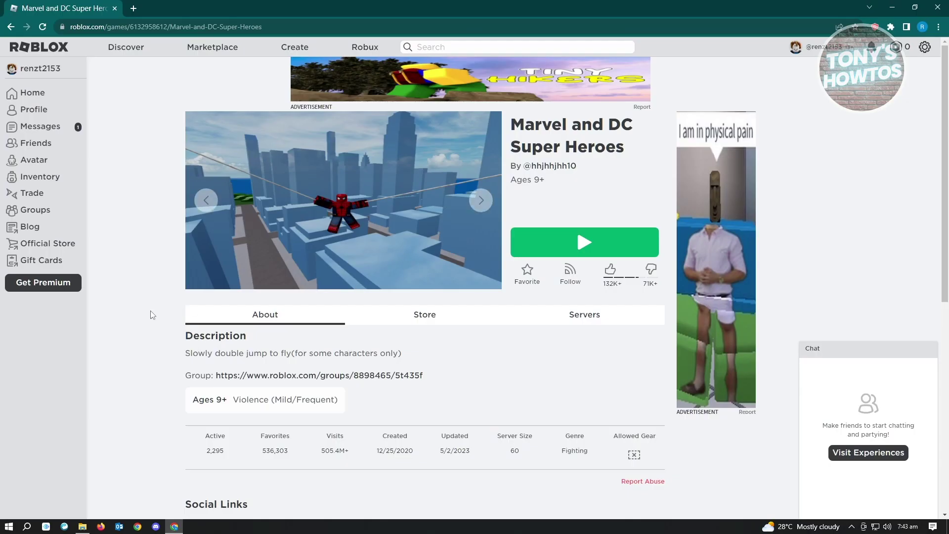
Step: Go to Roblox Home and open the Marvel and DC Super Heroes game page to reinstall Roblox Player
click(45, 56)
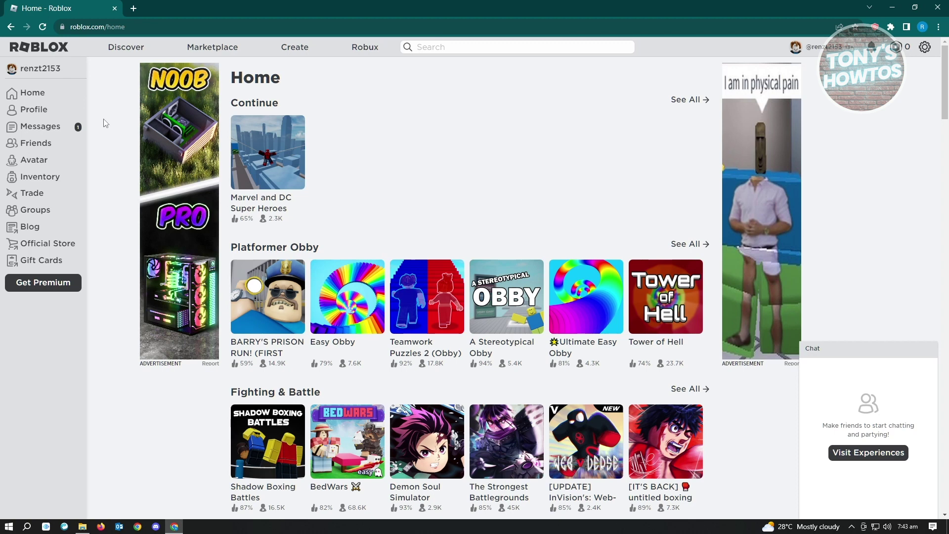
click(278, 158)
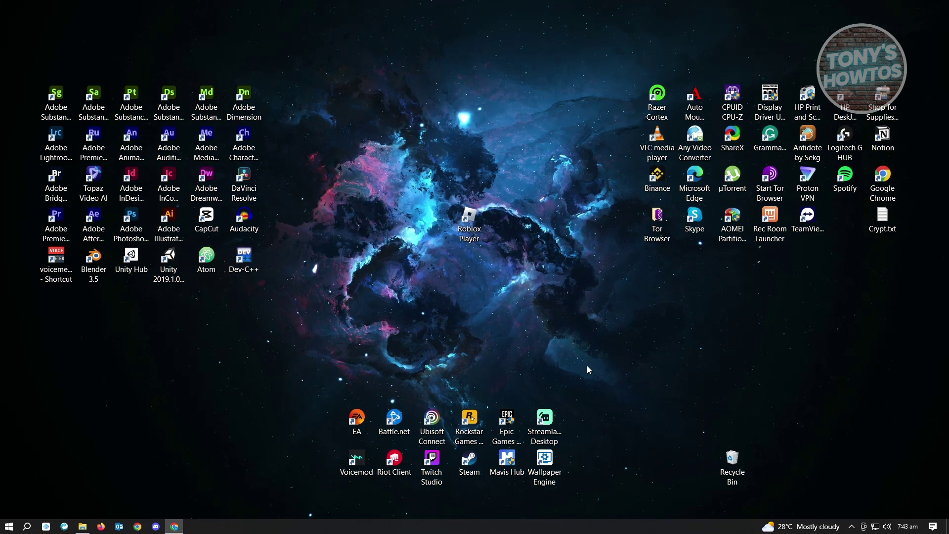
Step: Open the Roblox Player shortcut's Properties on the Compatibility tab
right_click(468, 212)
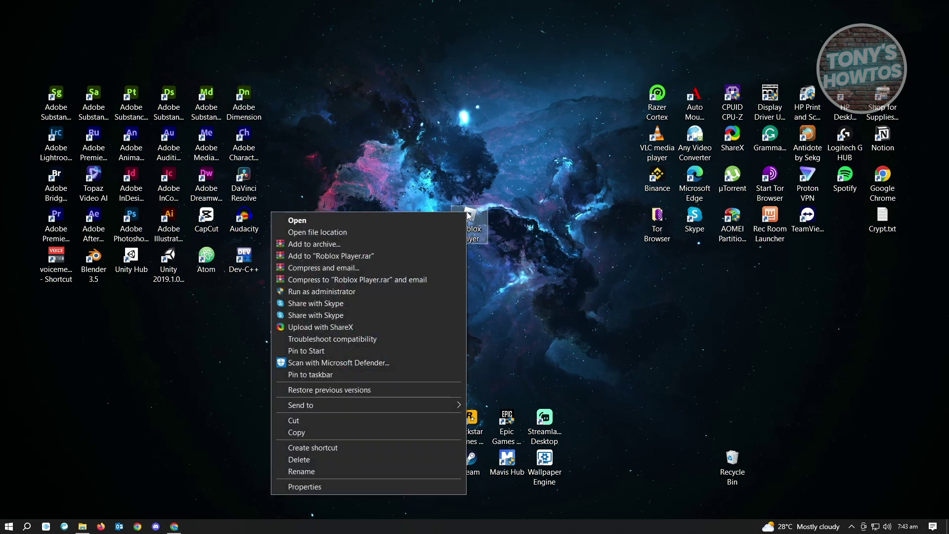
click(305, 486)
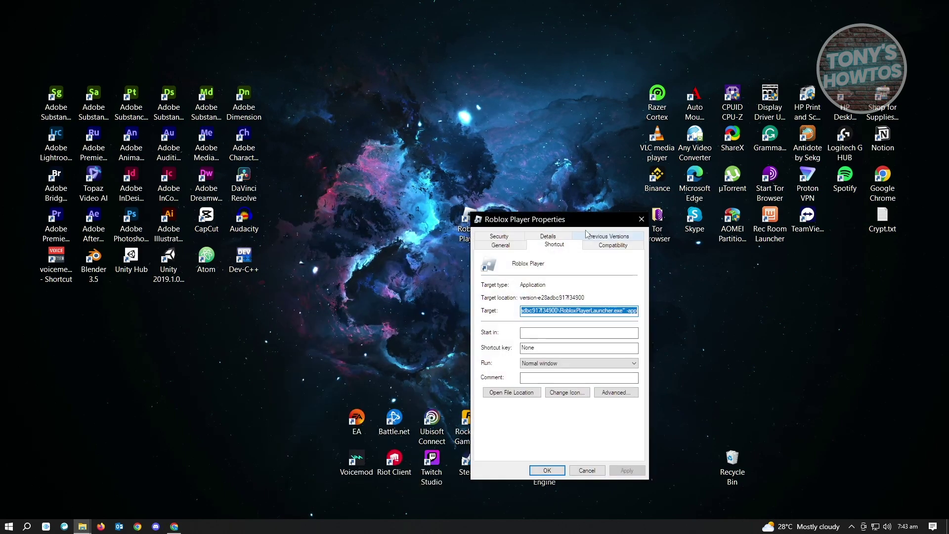
drag(591, 222, 381, 123)
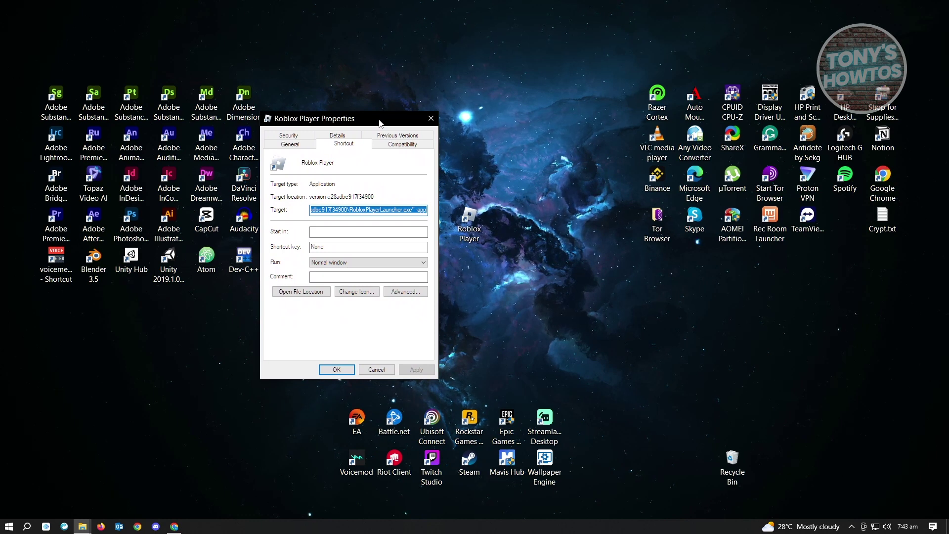
click(403, 143)
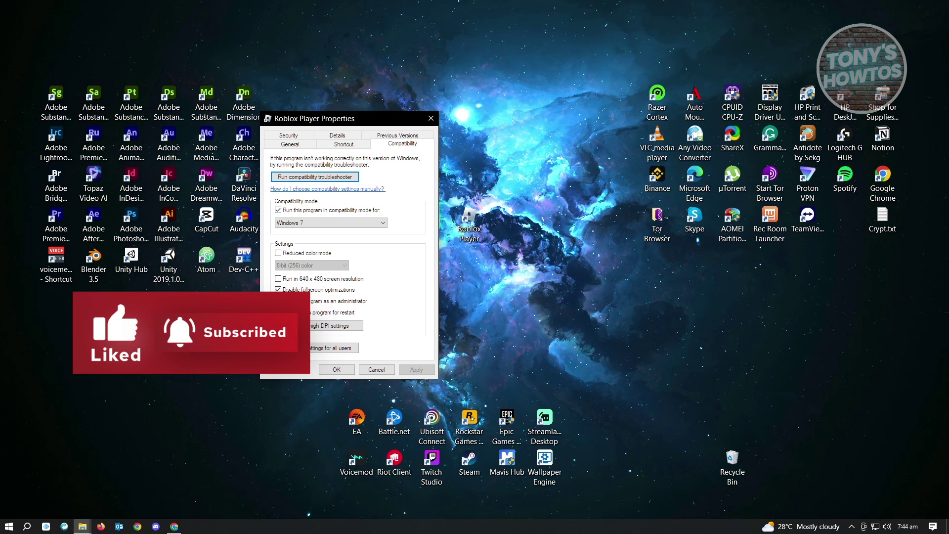
Step: Tick Run as administrator and set the compatibility mode to Windows 7
click(280, 302)
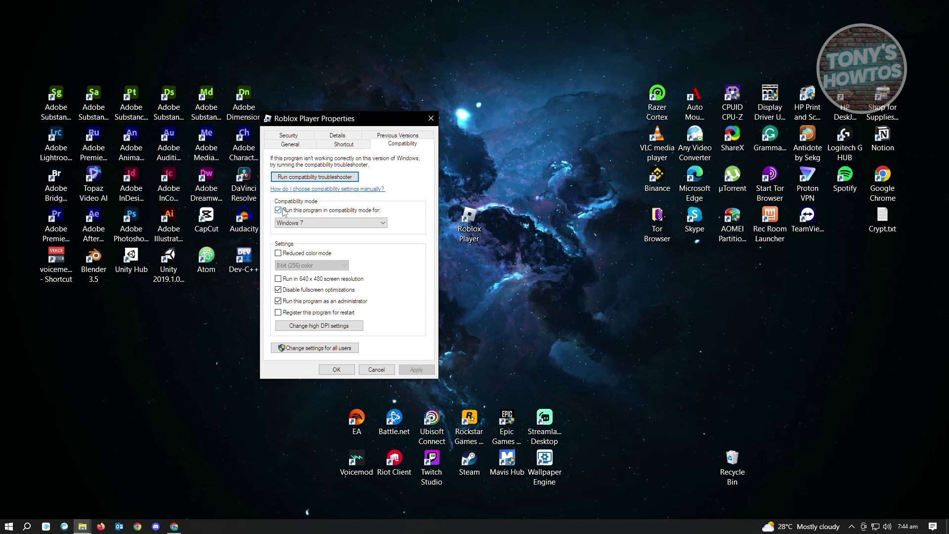
click(299, 222)
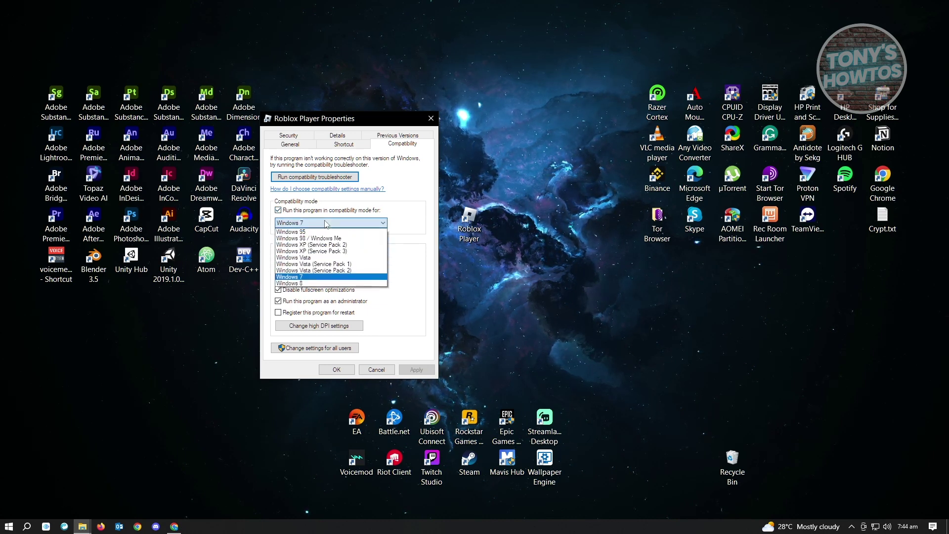
click(308, 278)
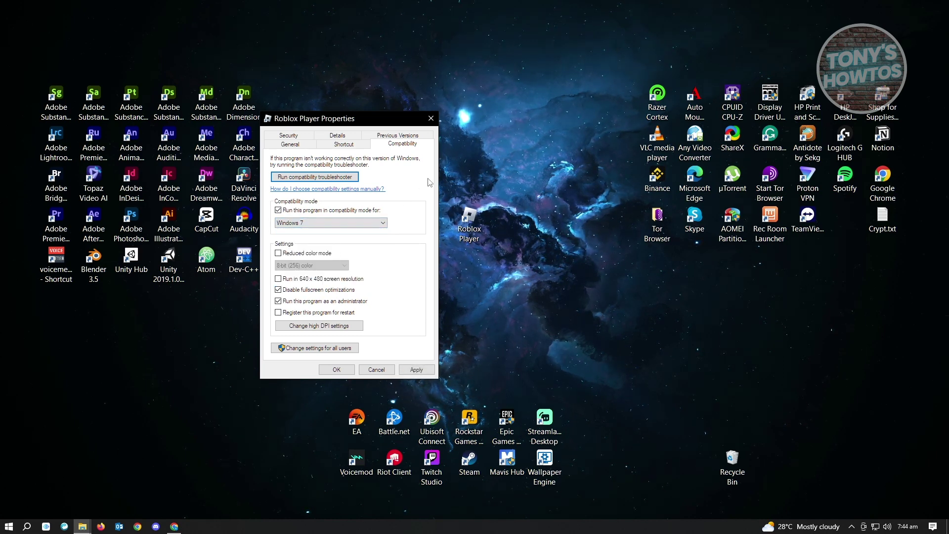
Step: Run the compatibility troubleshooter with recommended settings, test them, save the fix, and close it
click(338, 179)
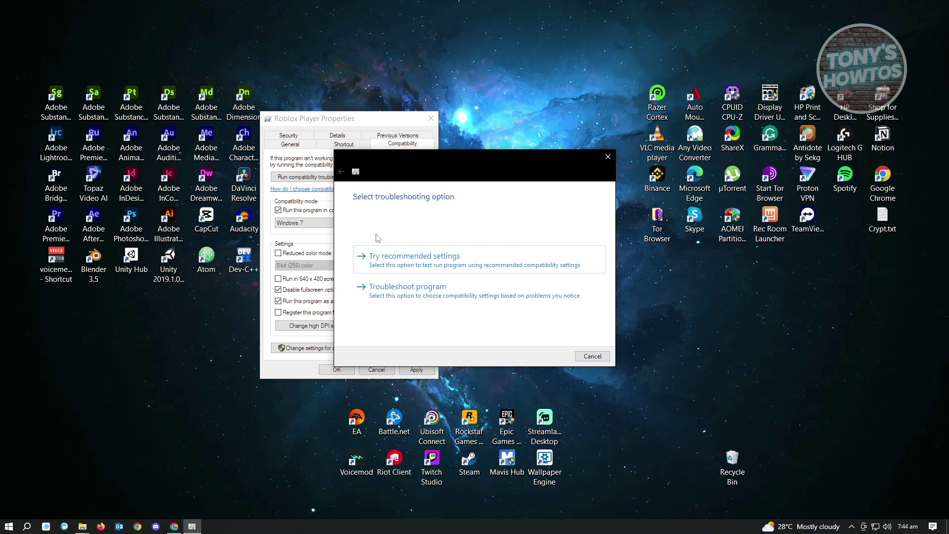
click(411, 258)
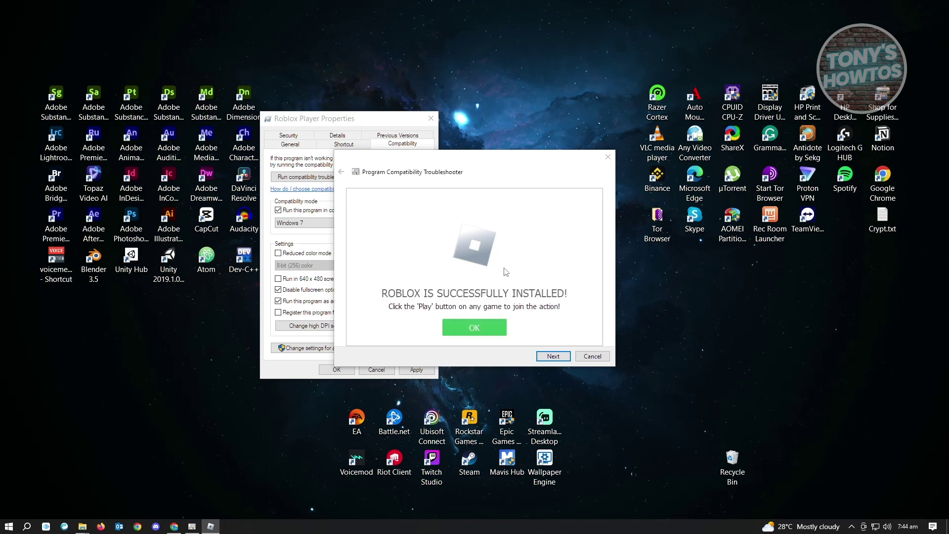
click(488, 328)
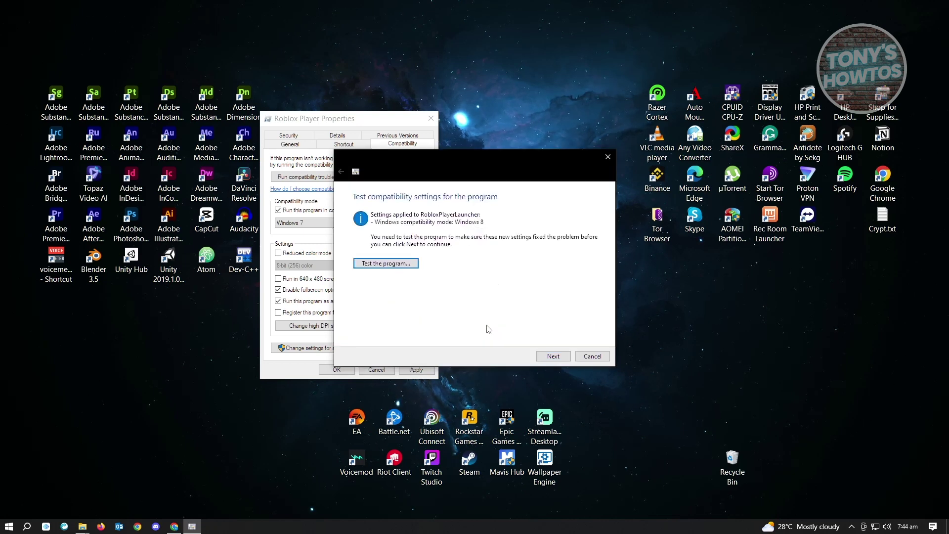
click(562, 353)
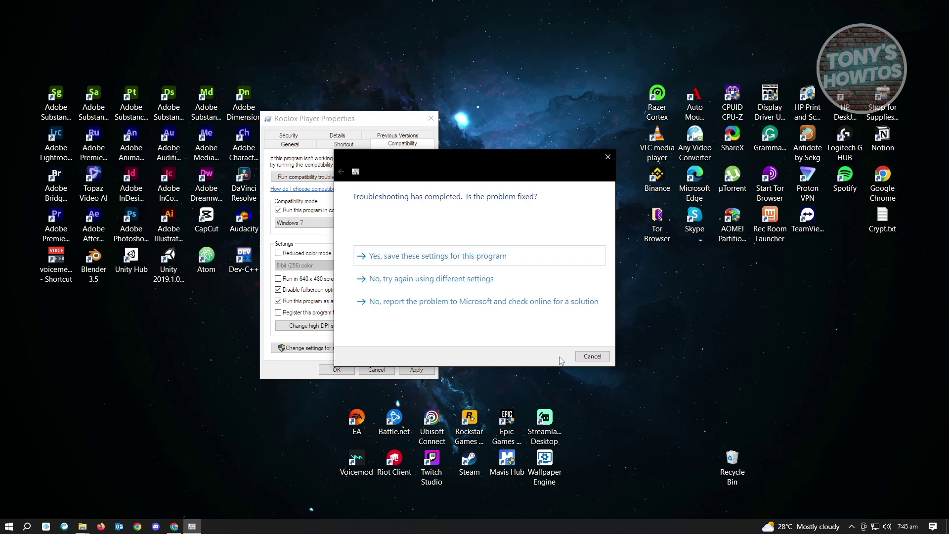
click(405, 261)
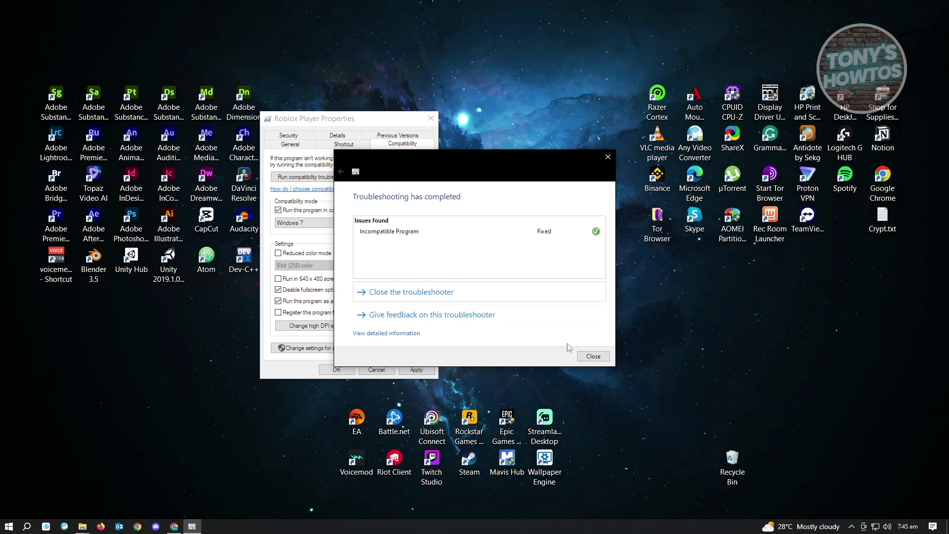
click(592, 356)
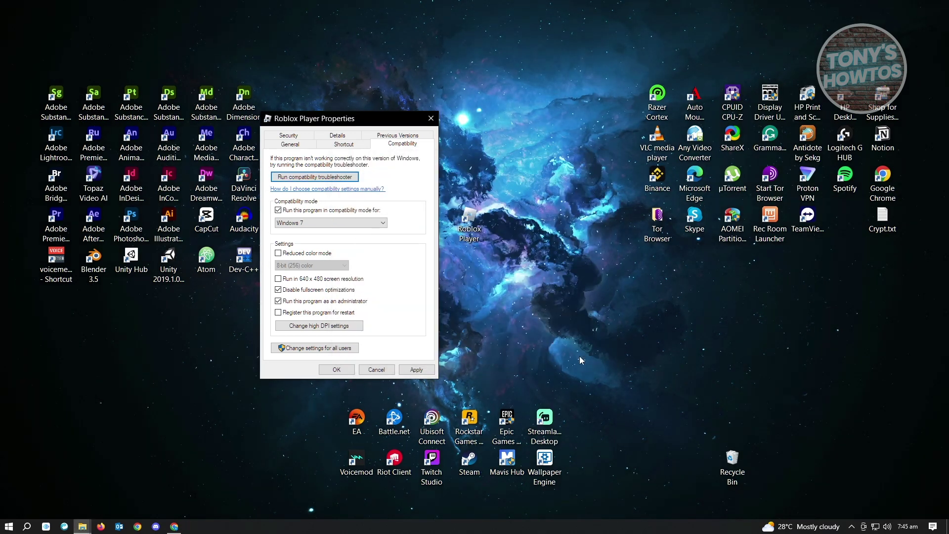
Step: Apply and close Roblox Player Properties, then return to the Marvel and DC Super Heroes page in Chrome
click(417, 370)
click(337, 370)
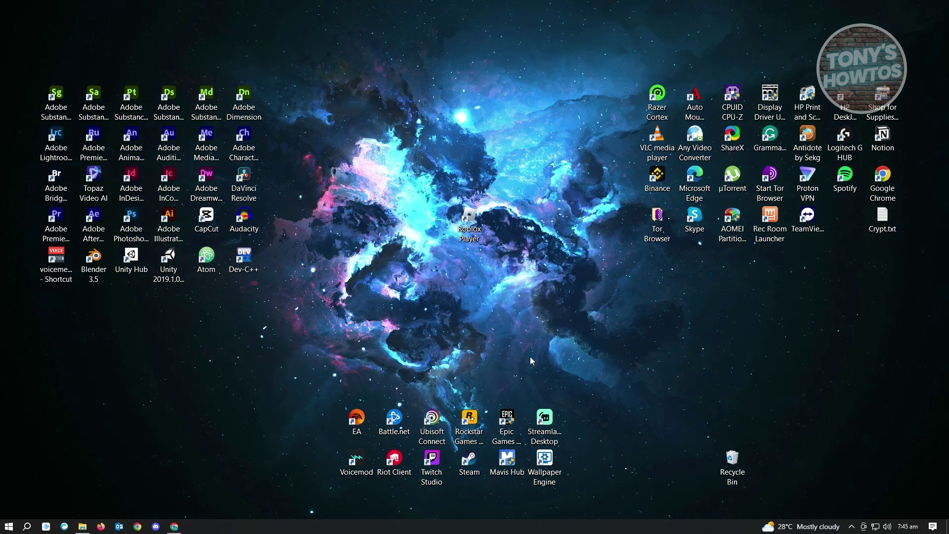
click(171, 527)
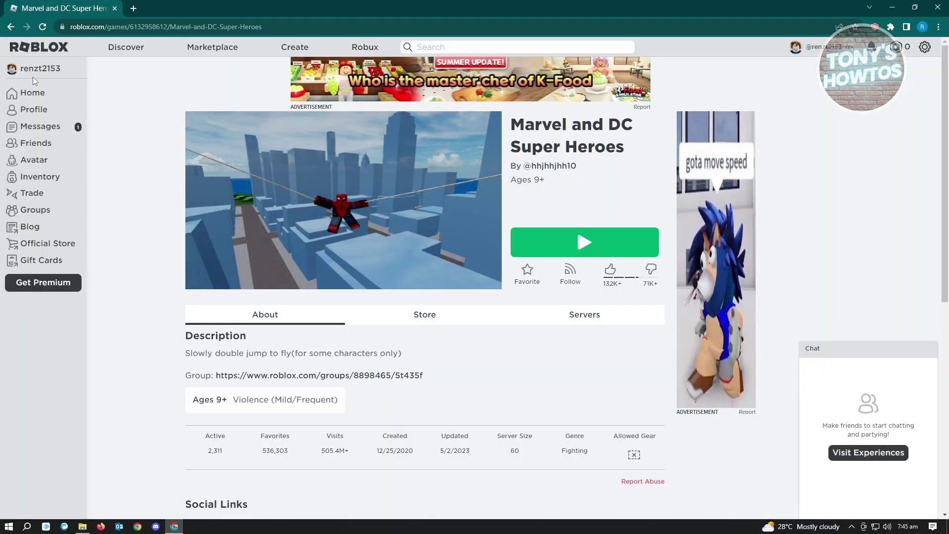